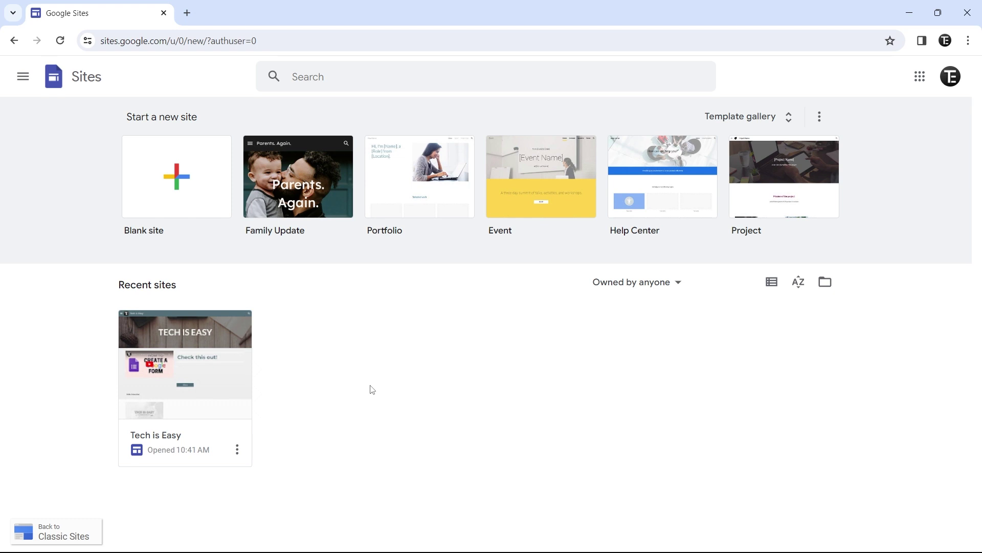
# - Open the Tech is Easy site for editing and add a Social links block from the Insert panel
pyautogui.click(187, 384)
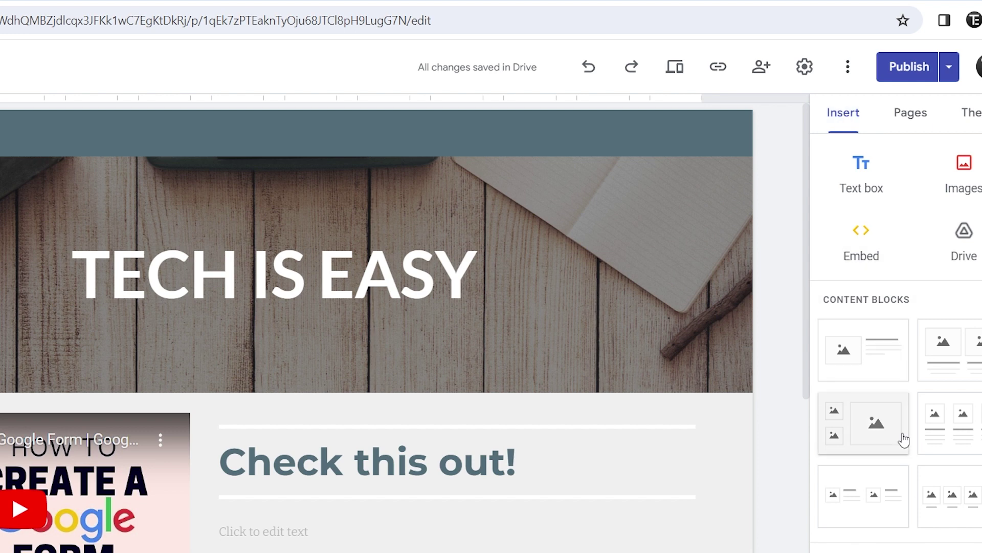
pyautogui.scroll(-5, 904, 438)
pyautogui.scroll(-3, 904, 439)
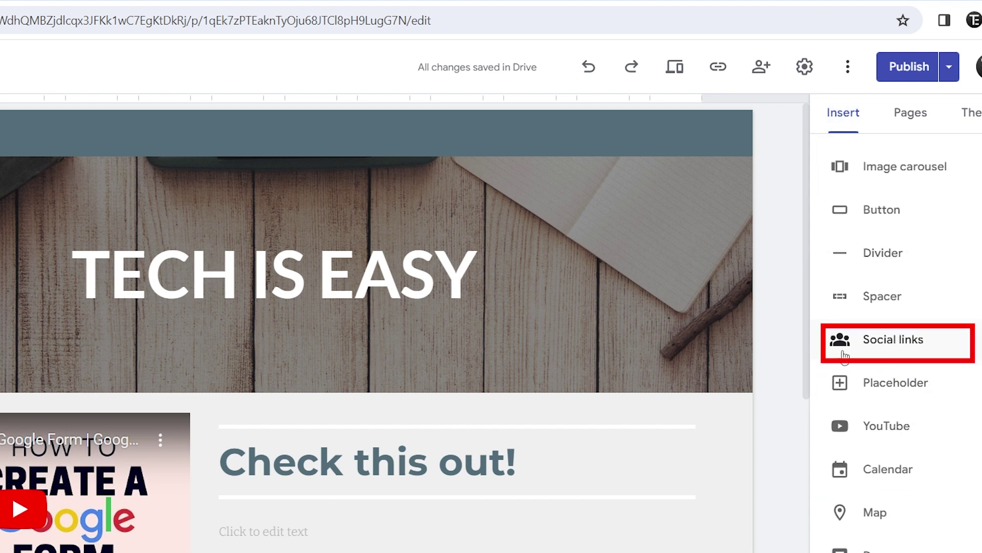
pyautogui.click(844, 348)
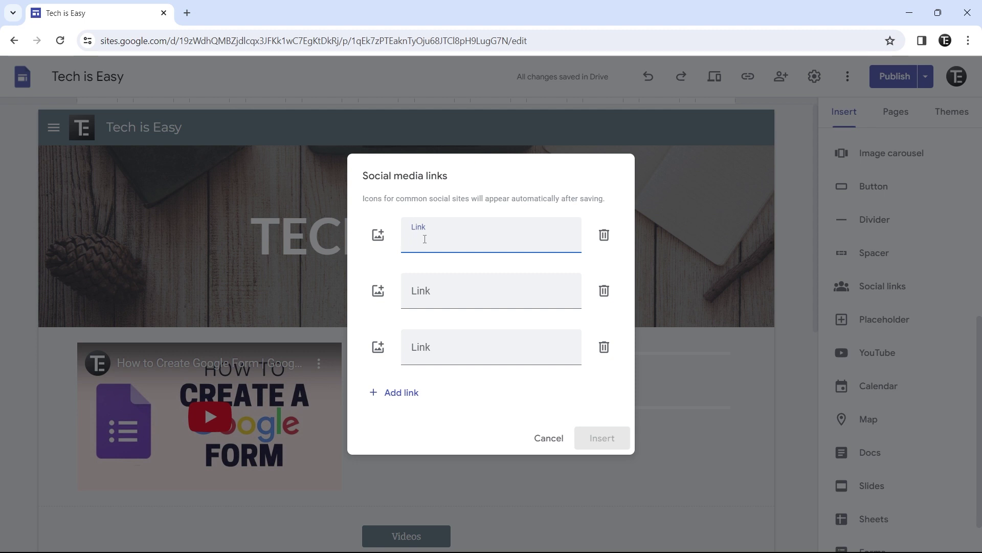
# - Paste the Instagram profile URL into the first link and pick a custom icon for it
pyautogui.write('www.instagram.com/techiseasyyt')
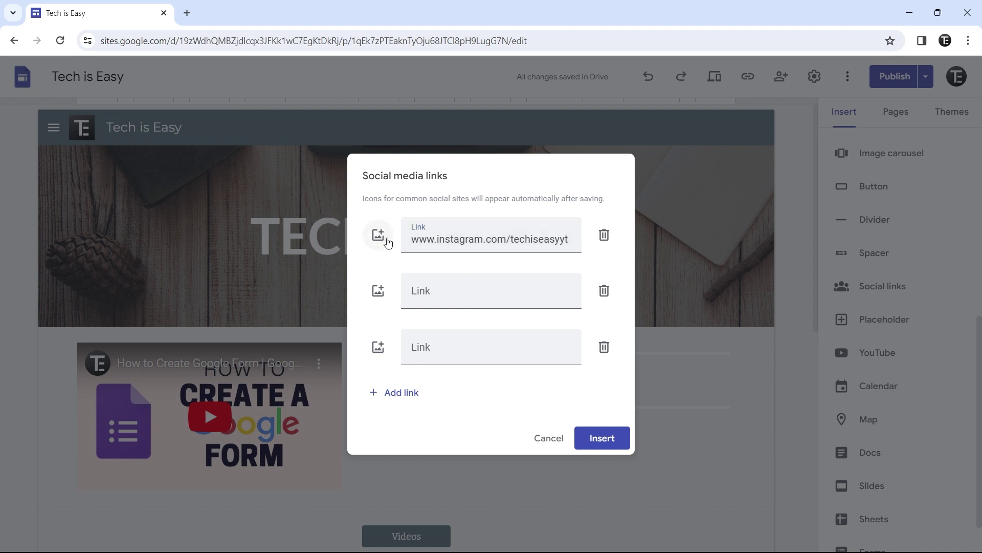
pyautogui.click(382, 241)
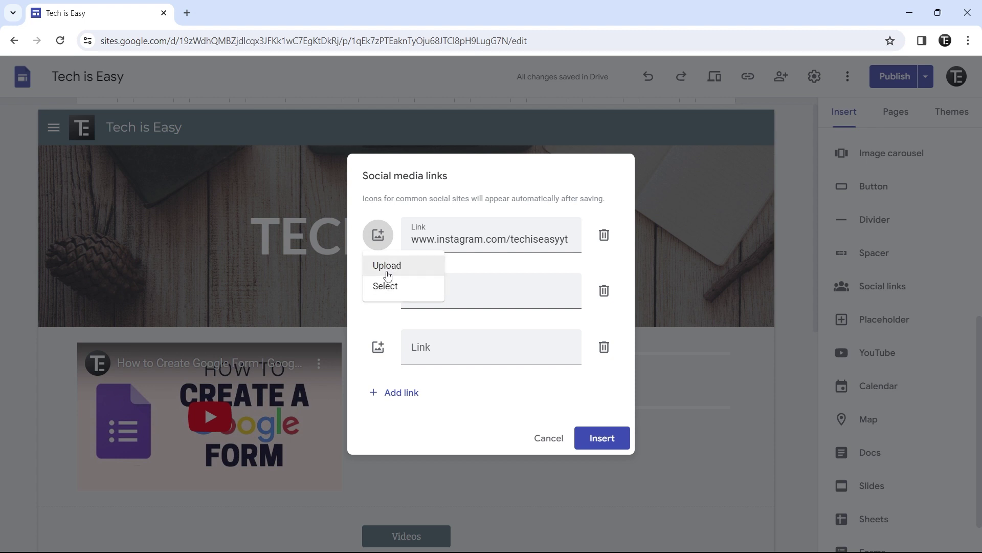
# - Search Google Images for 'instagram logo' and insert the first result as the first link's icon
pyautogui.click(377, 287)
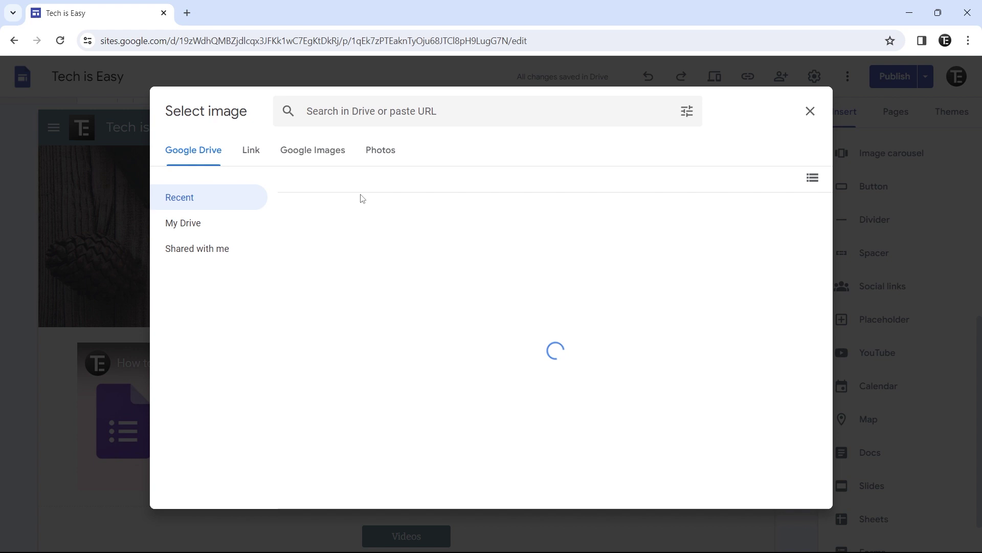
pyautogui.click(325, 158)
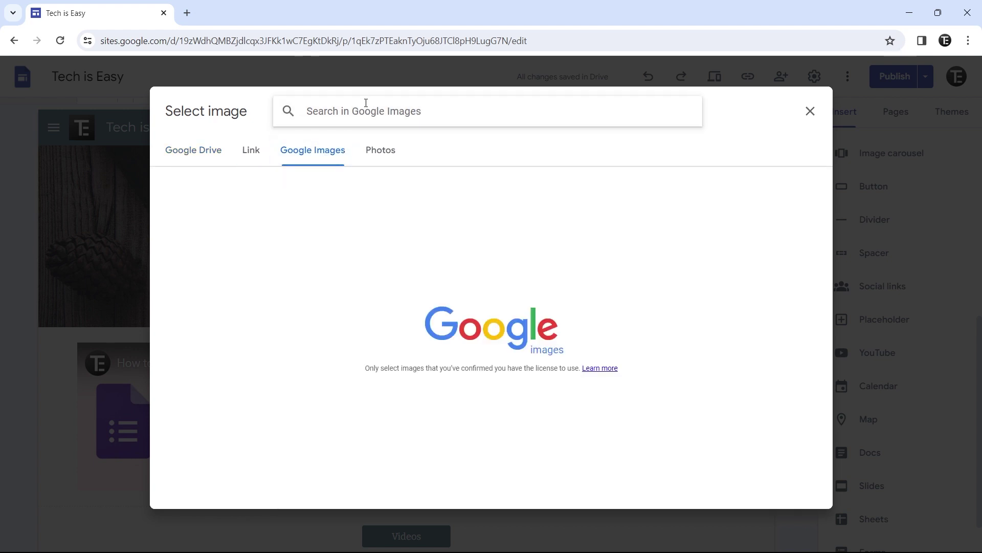
pyautogui.write('instagram logo')
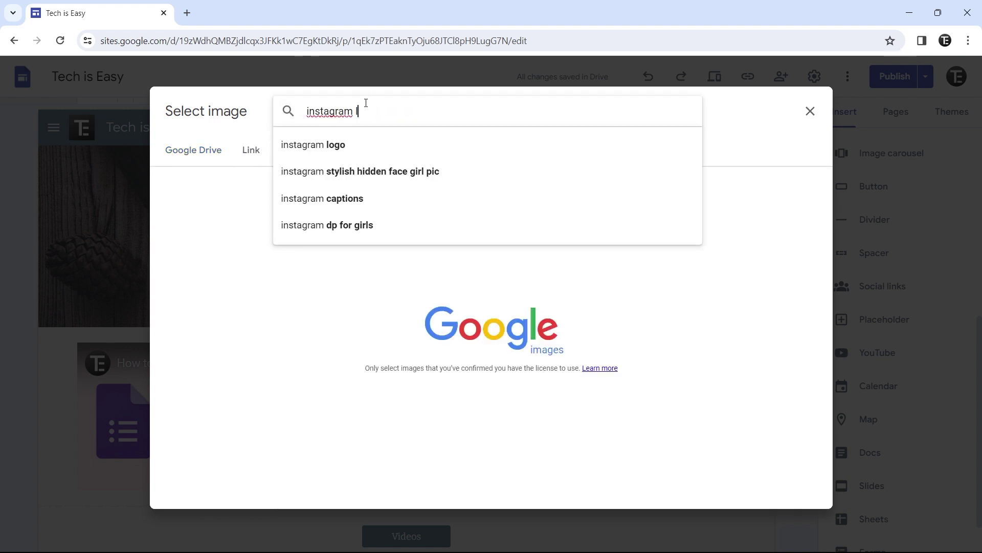
pyautogui.press('Return')
pyautogui.click(223, 227)
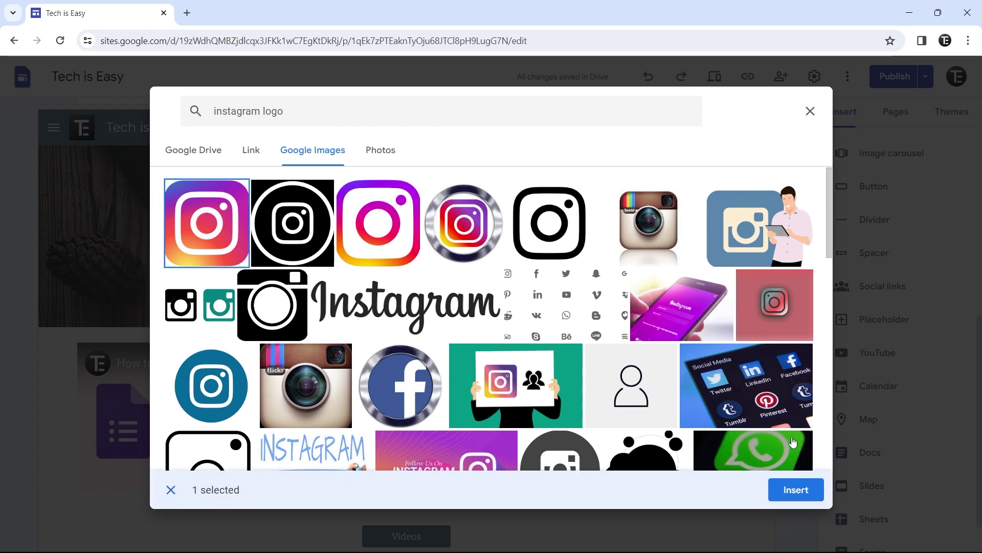
pyautogui.click(797, 491)
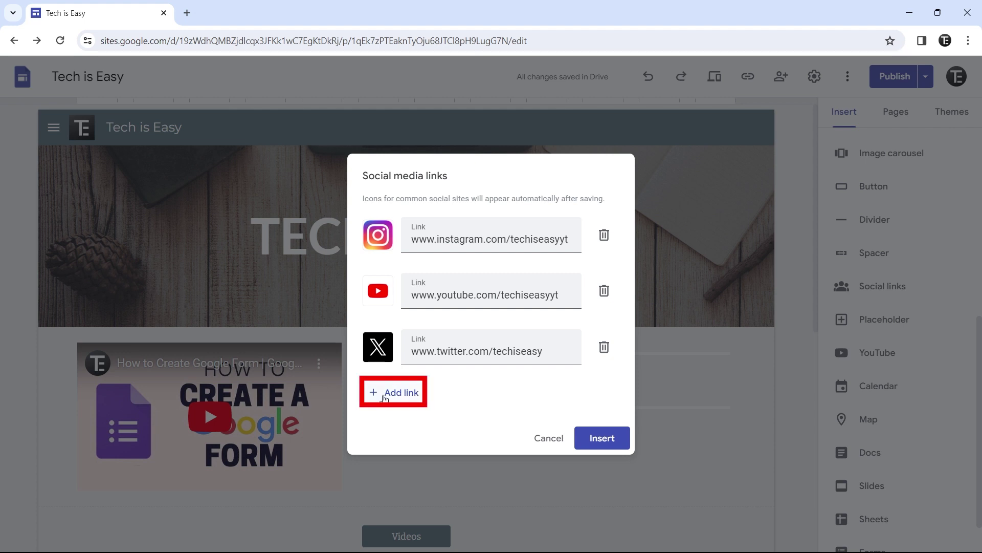
# - Add a fourth link row, delete the empty row, and insert the Instagram, YouTube and X links block
pyautogui.click(386, 398)
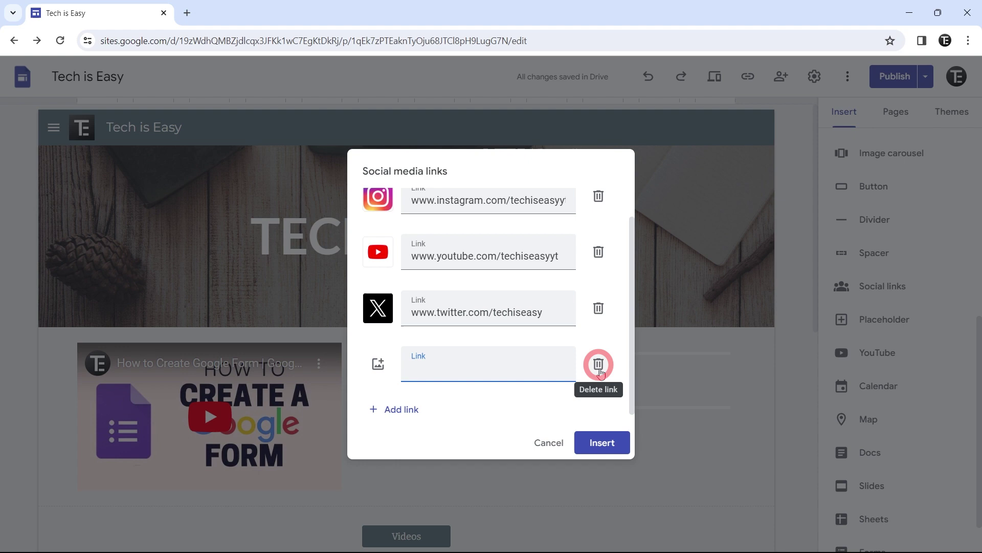
pyautogui.click(598, 365)
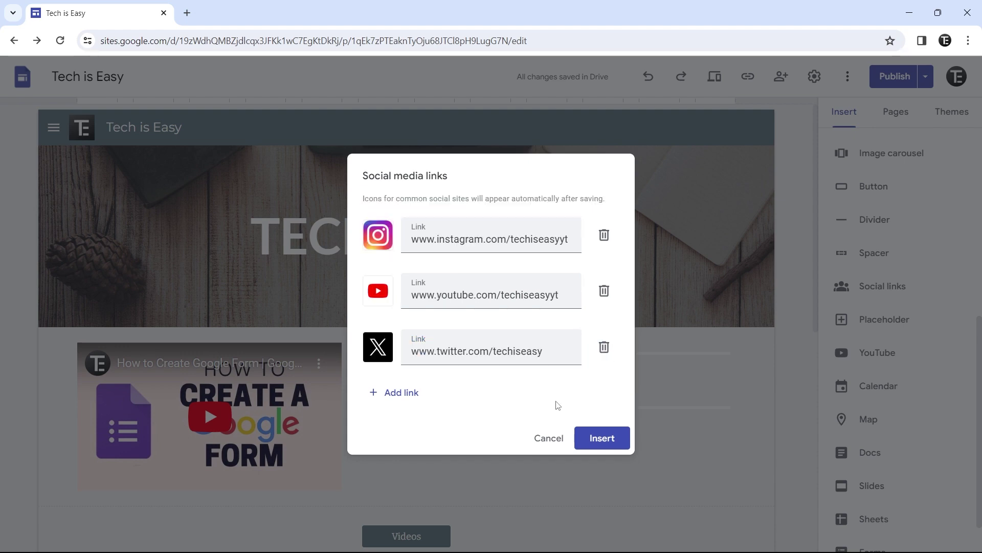
pyautogui.click(601, 438)
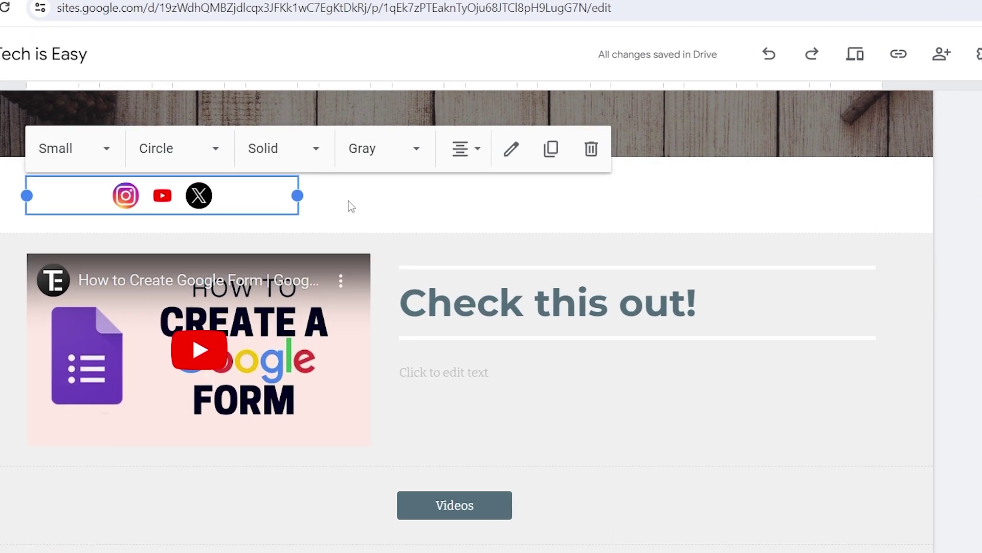
# - Set the social links block to Medium icon size, Square icon shape and Left alignment
pyautogui.click(111, 160)
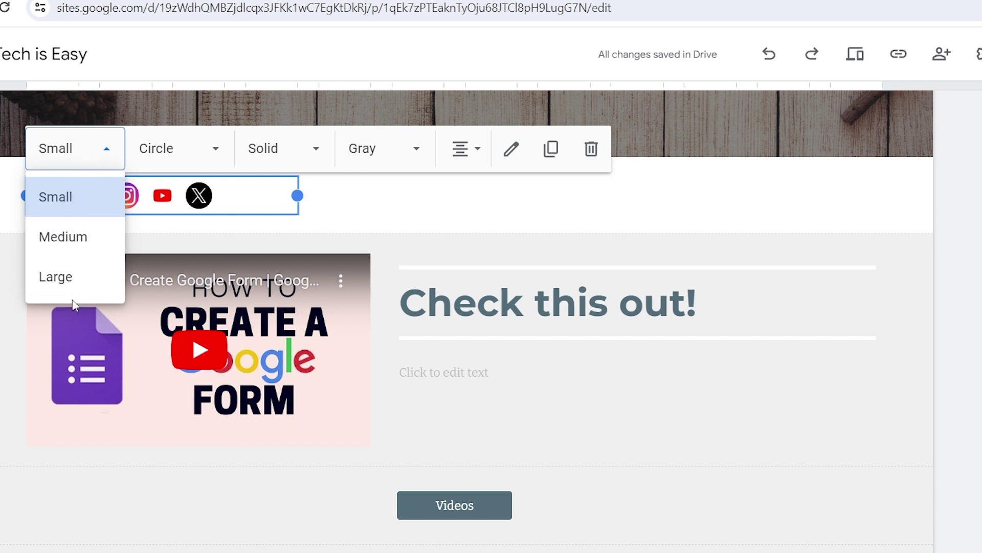
pyautogui.click(77, 236)
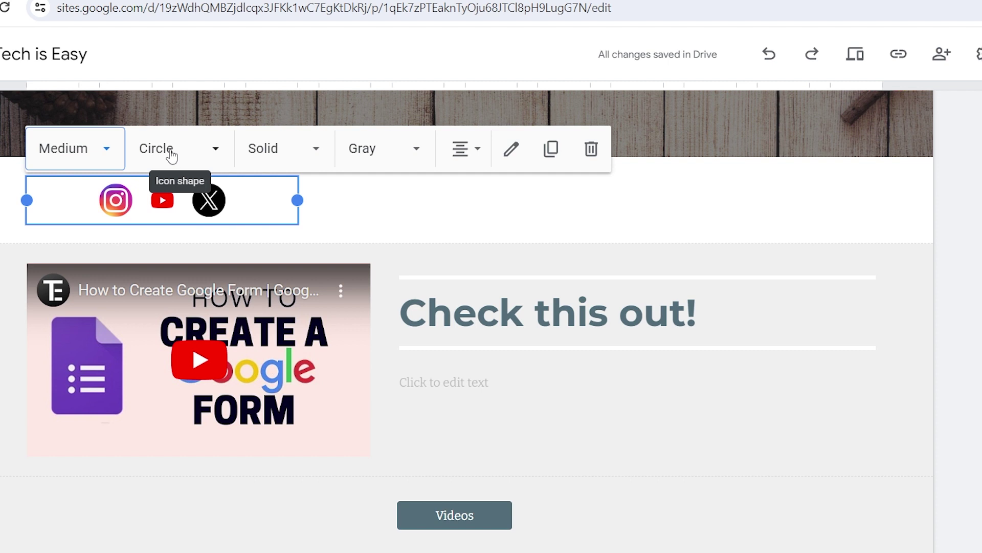
pyautogui.click(172, 154)
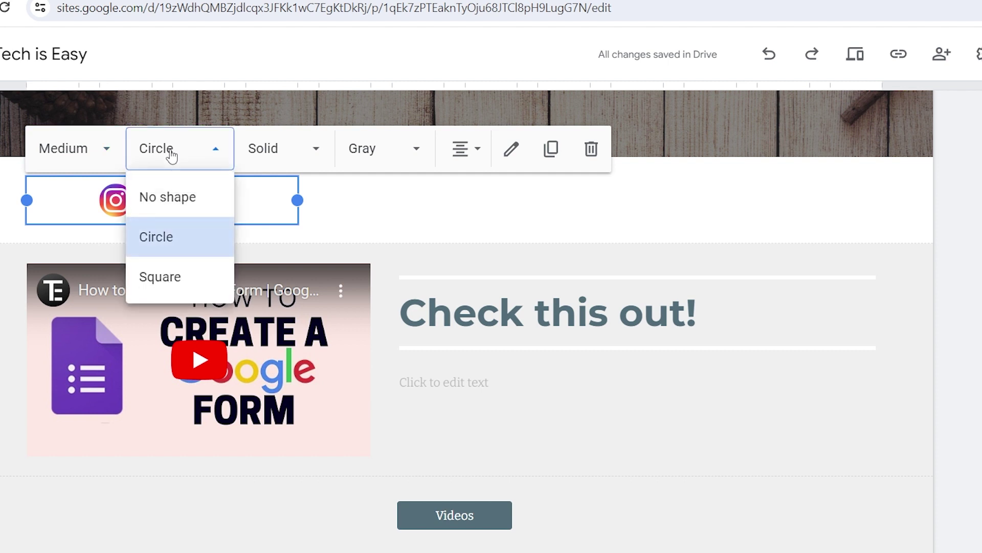
pyautogui.click(193, 276)
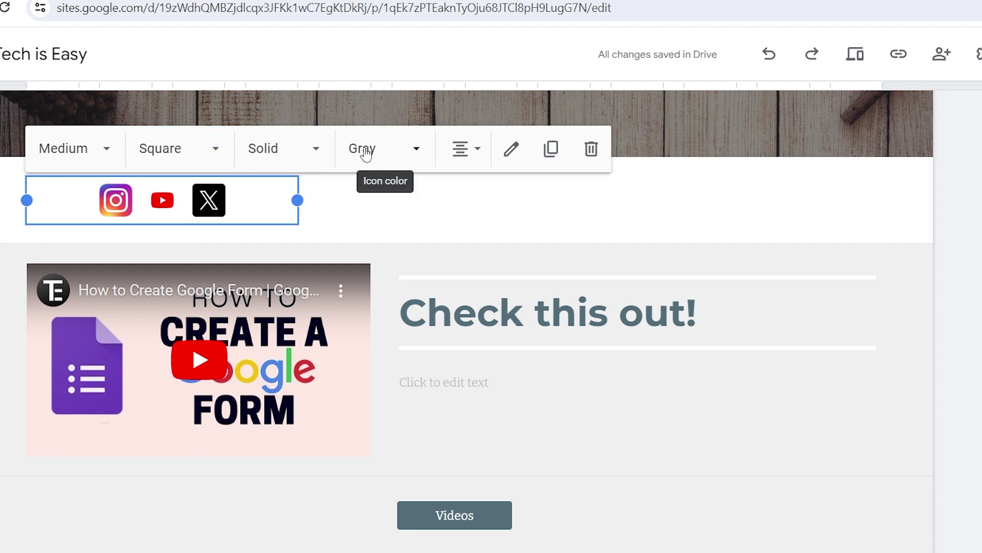
pyautogui.click(469, 160)
pyautogui.click(462, 195)
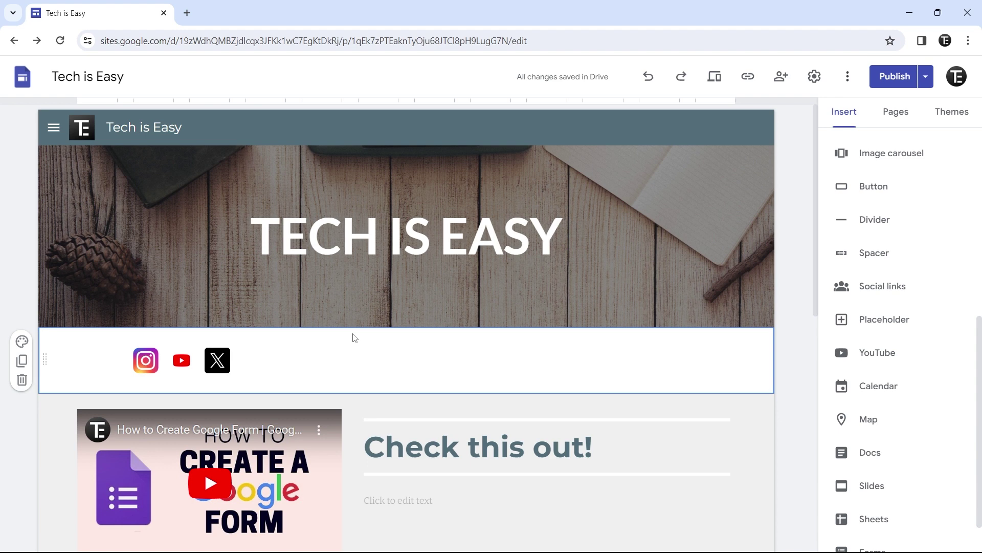
# - Drag the social links block into the site footer, centred beneath the Tech is Easy footer text
pyautogui.scroll(-1, 355, 338)
pyautogui.scroll(1, 362, 343)
pyautogui.scroll(-12, 362, 344)
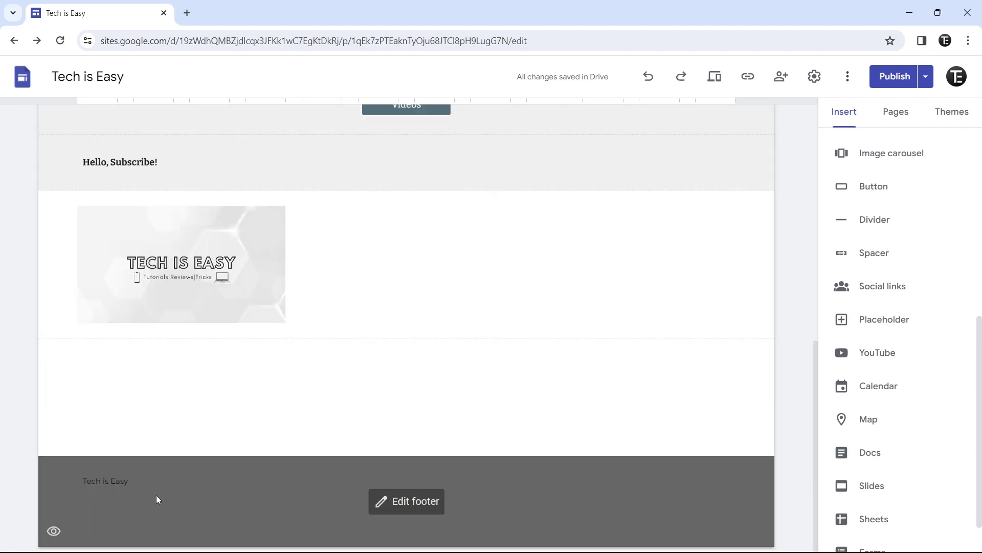
pyautogui.scroll(12, 394, 307)
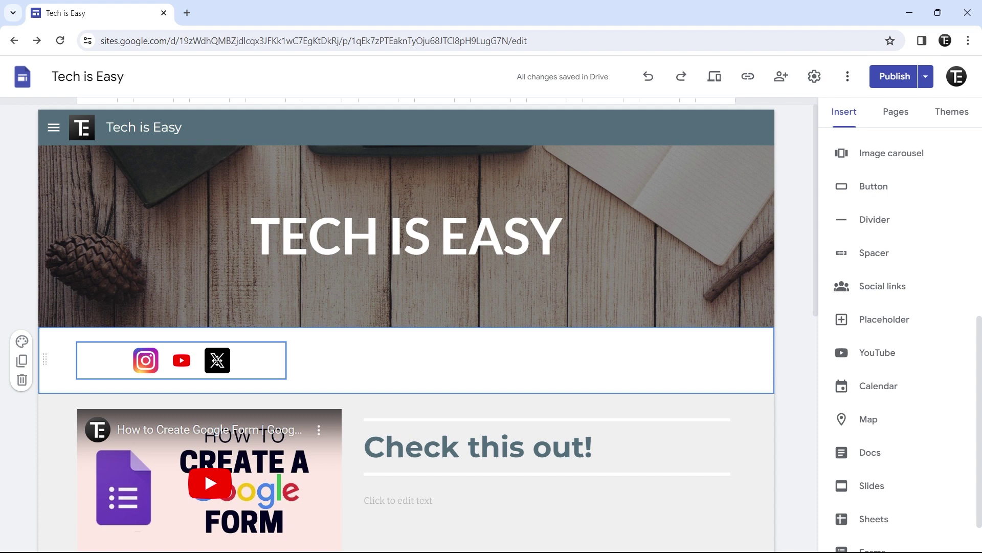
pyautogui.click(245, 362)
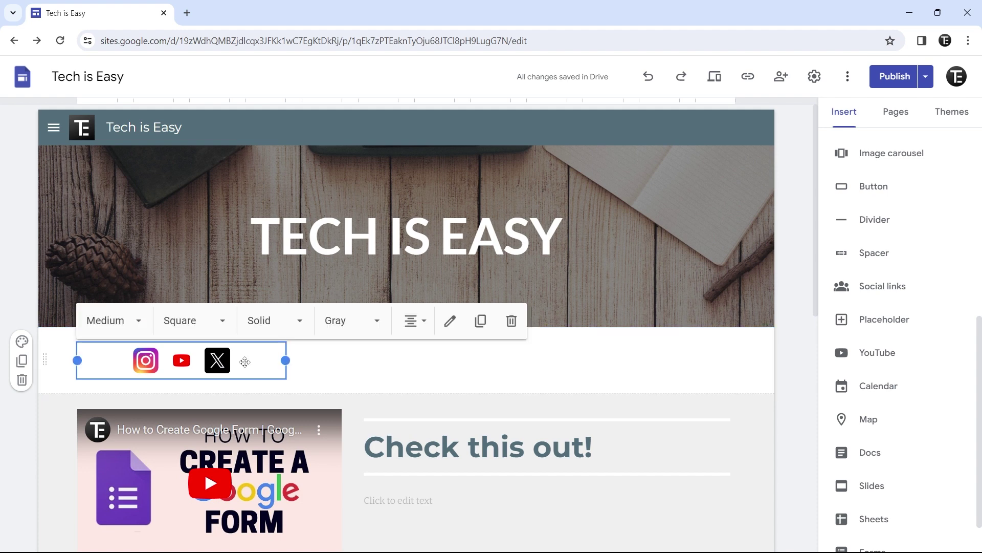
pyautogui.scroll(-12, 351, 344)
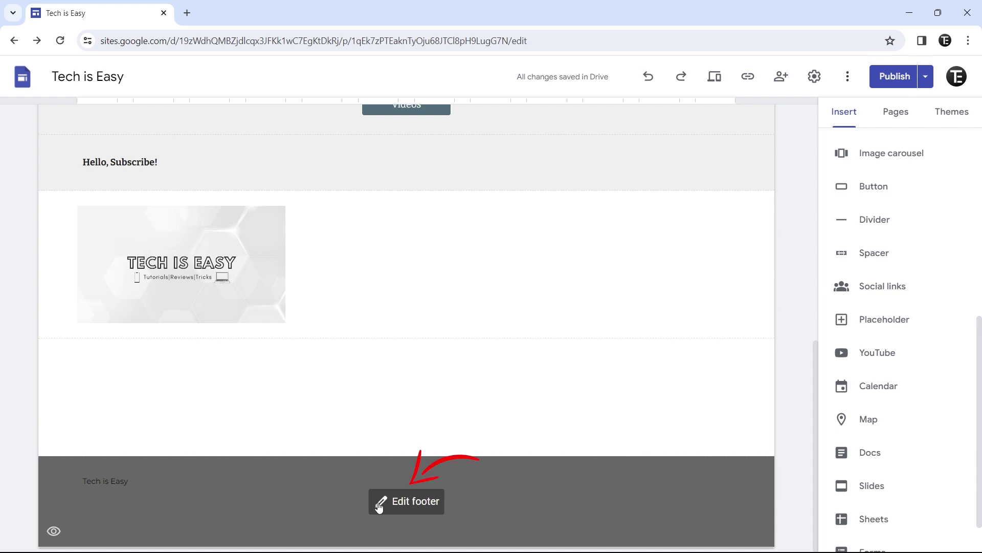
pyautogui.click(400, 502)
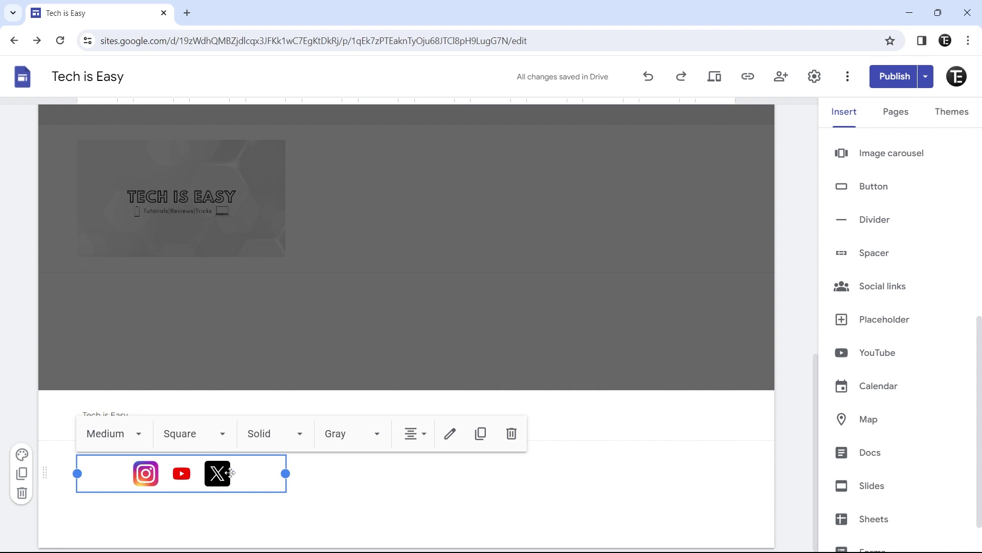
pyautogui.moveTo(187, 478); pyautogui.dragTo(414, 473)
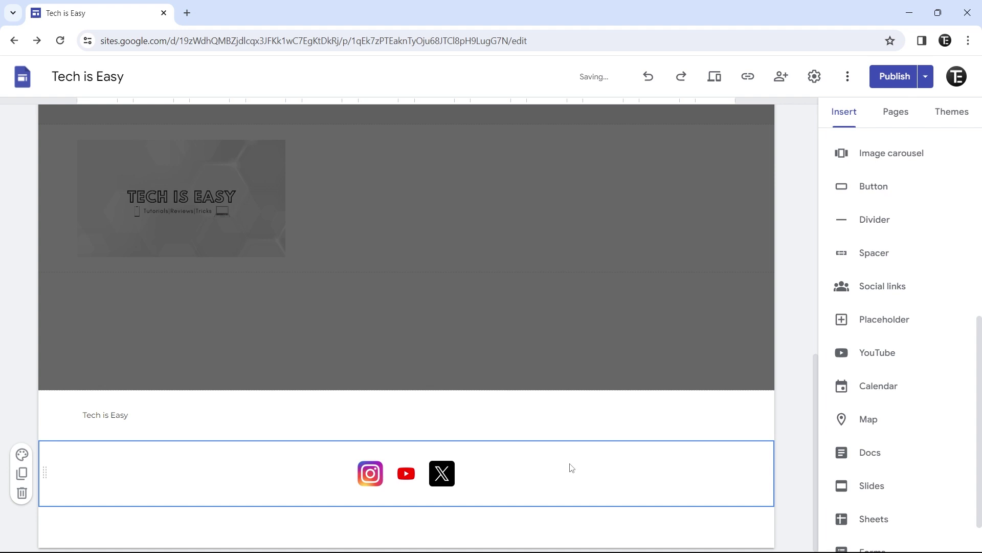
pyautogui.click(550, 367)
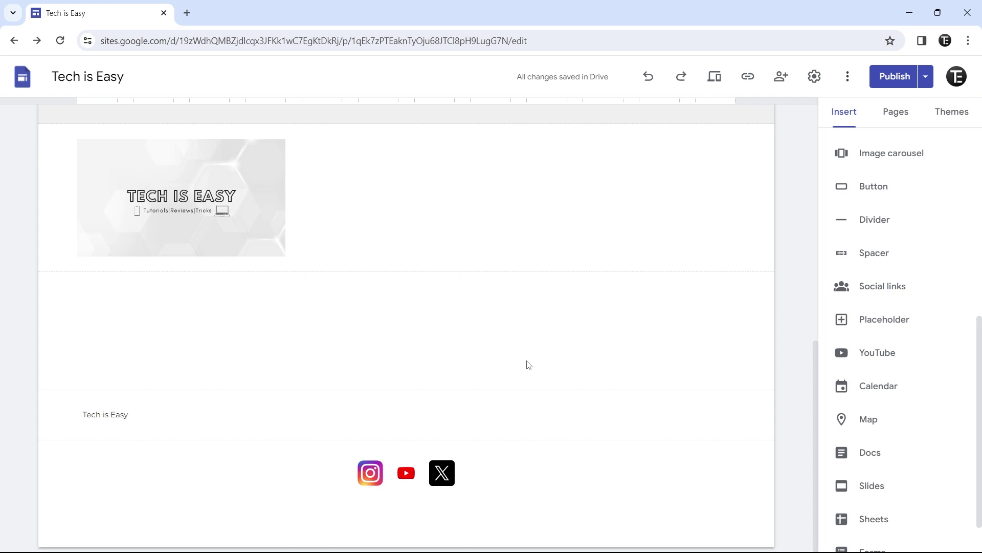
pyautogui.click(716, 87)
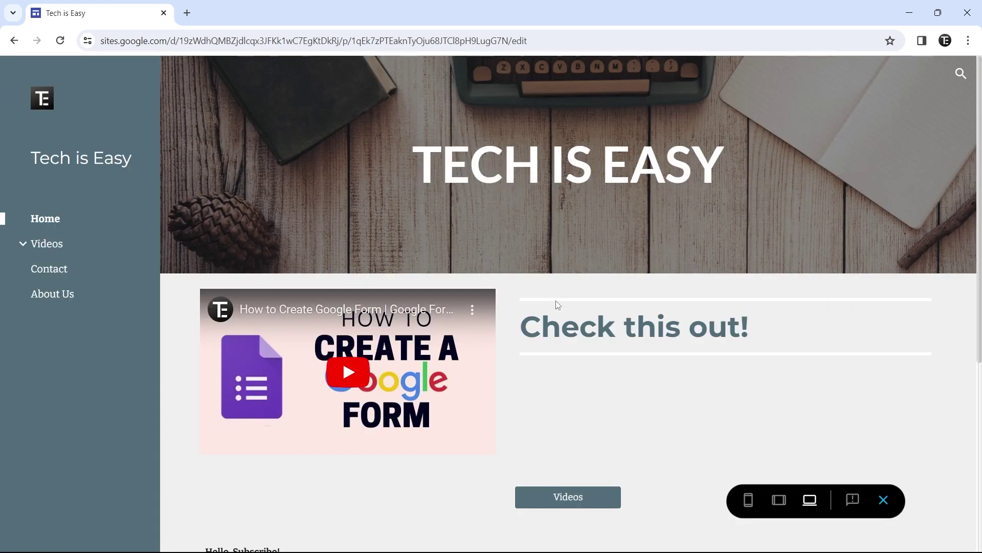
pyautogui.scroll(-5, 558, 305)
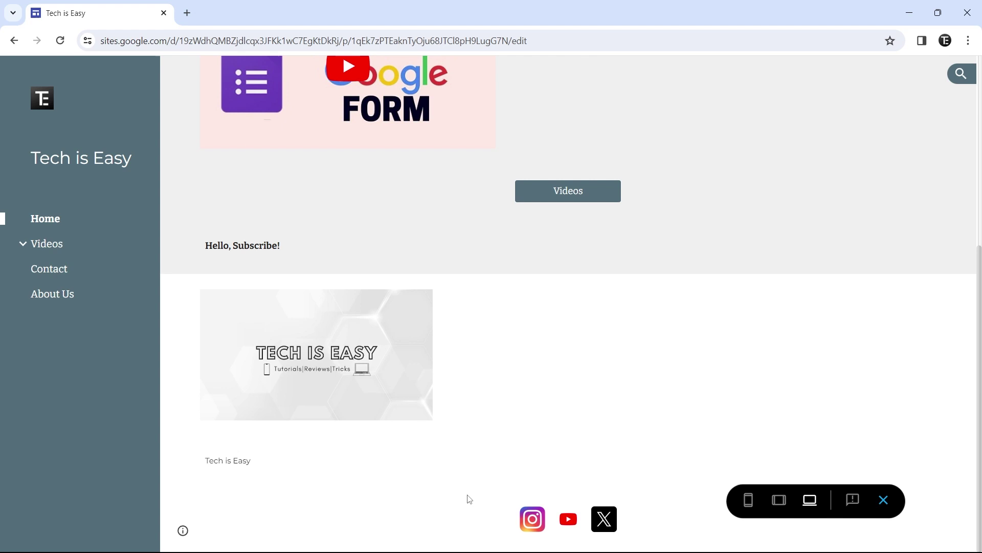
pyautogui.click(531, 519)
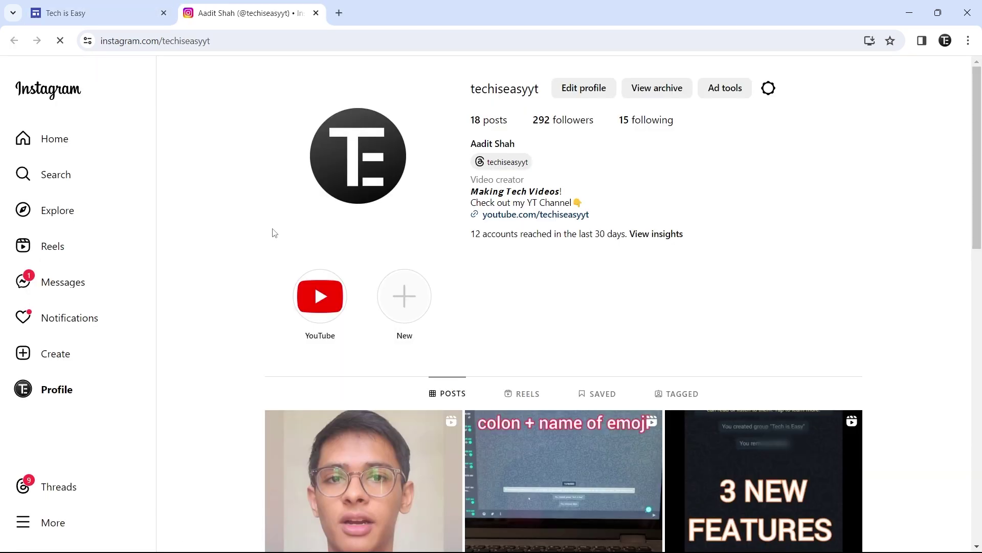
pyautogui.click(149, 24)
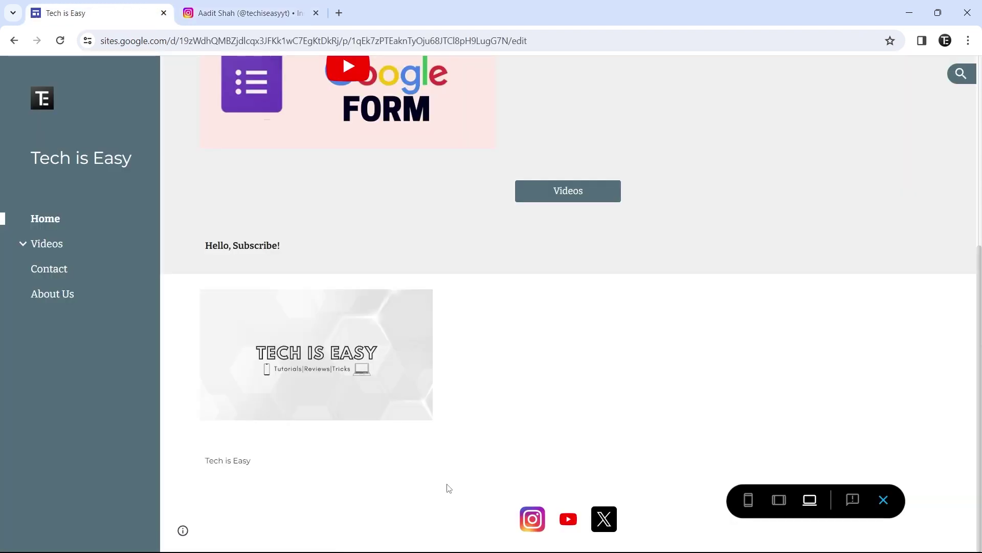